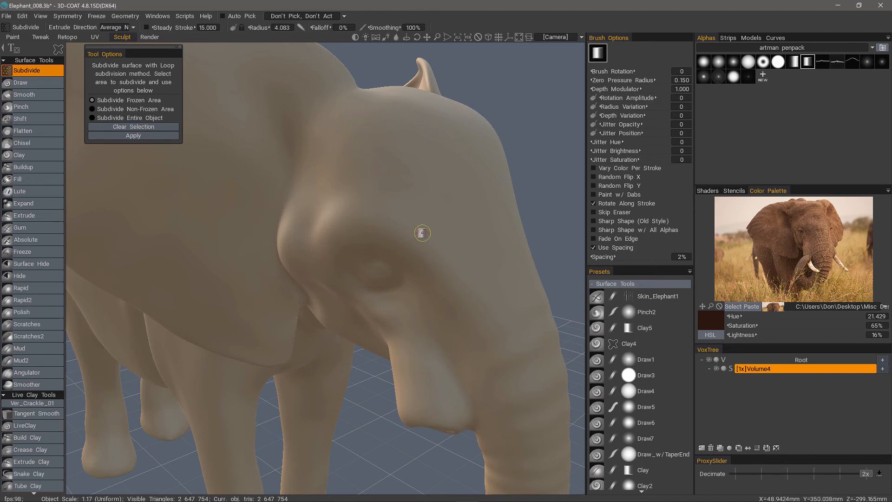
Turn on the wireframe display on the elephant to show the mesh density around the eye
mouse_move(60, 49)
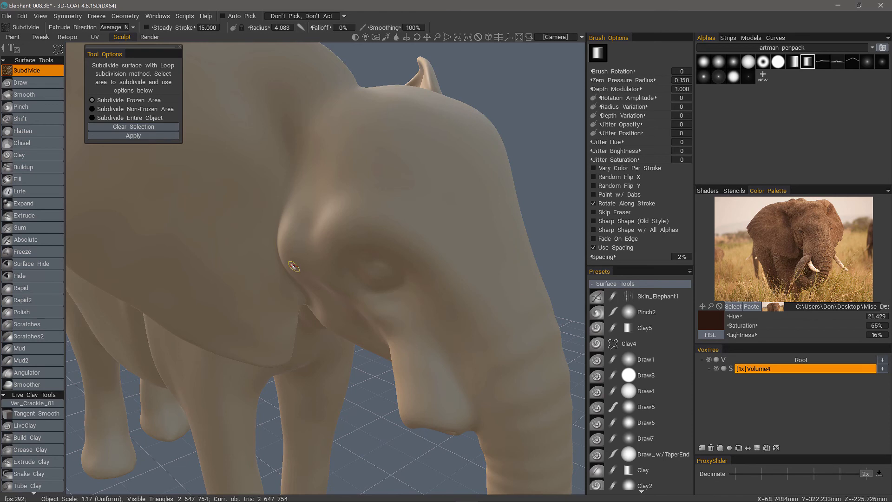
right_click_drag(293, 267, 382, 293)
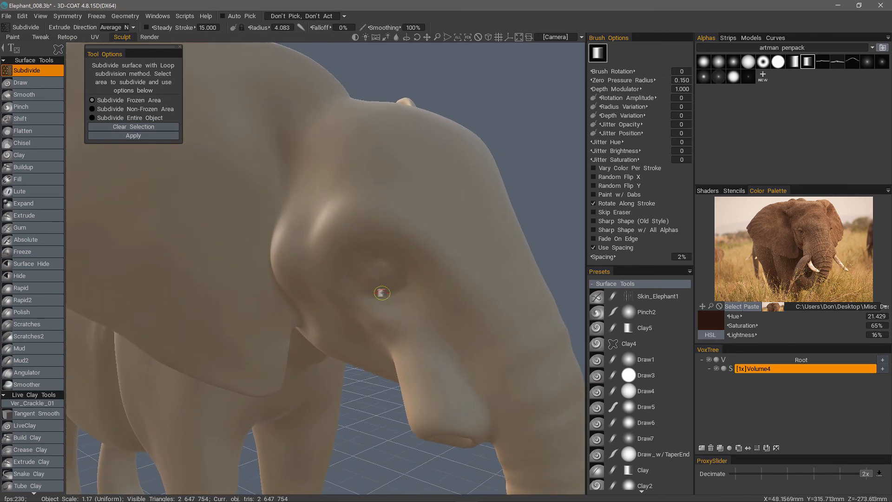
scroll(381, 293, "up", 5)
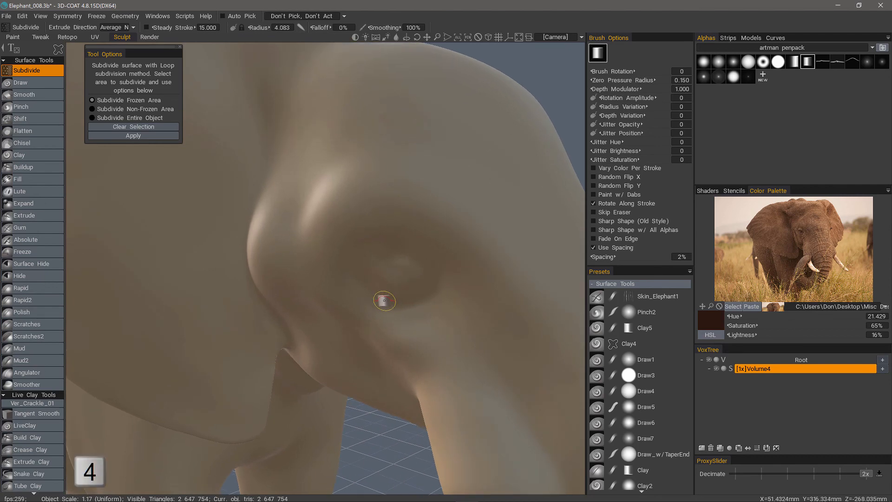
key("w")
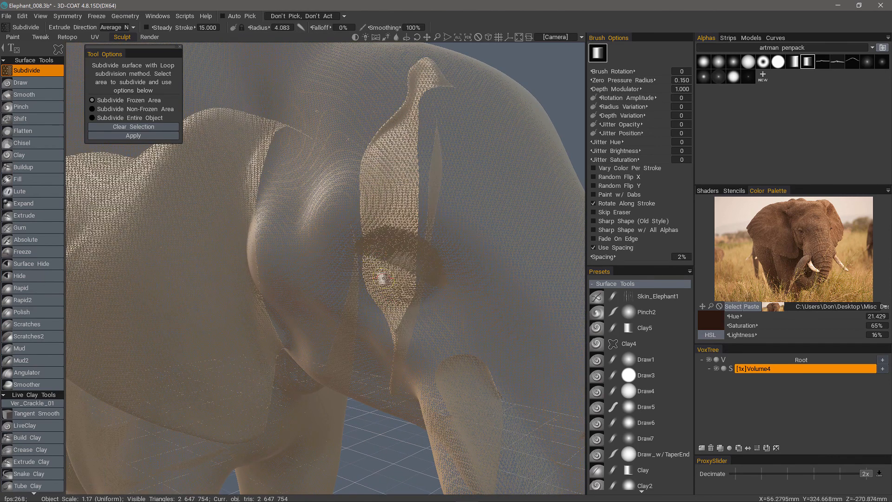
middle_click_drag(421, 303, 386, 270)
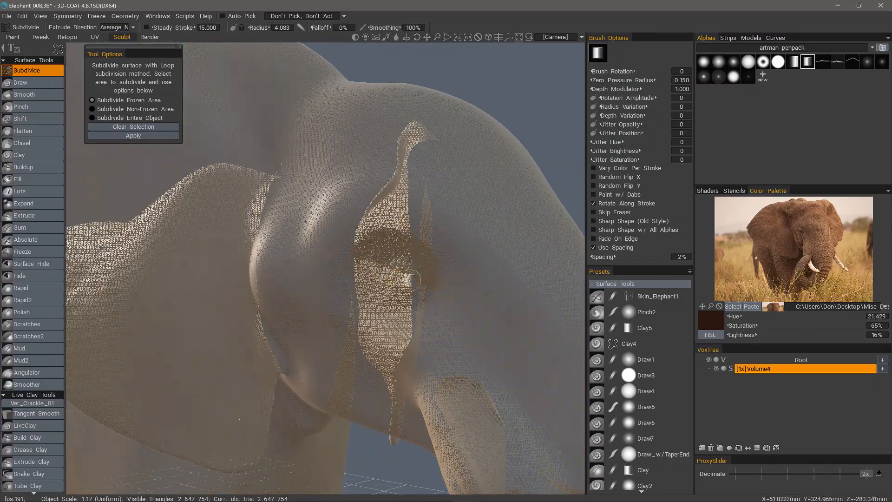
middle_click_drag(446, 301, 396, 283)
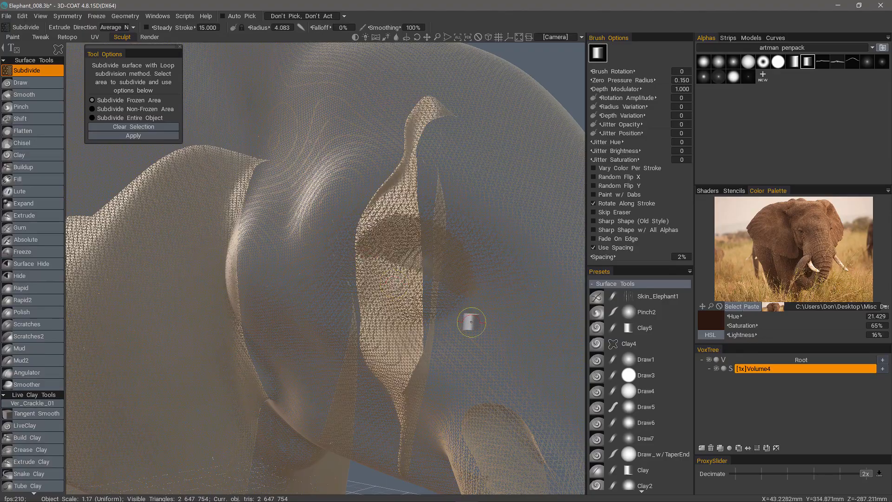
mouse_move(471, 321)
middle_mouse_down()
mouse_move(385, 246)
mouse_move(424, 267)
mouse_move(422, 259)
mouse_move(390, 293)
mouse_move(443, 268)
mouse_move(383, 240)
middle_mouse_up()
Draw a closed spline selection around the crescent-shaped area just below the elephant's eye
key("e")
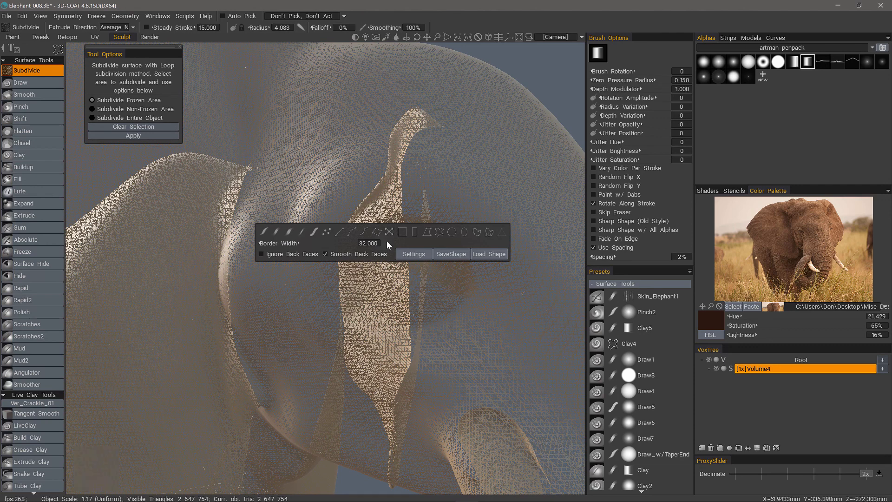
left_click(473, 231)
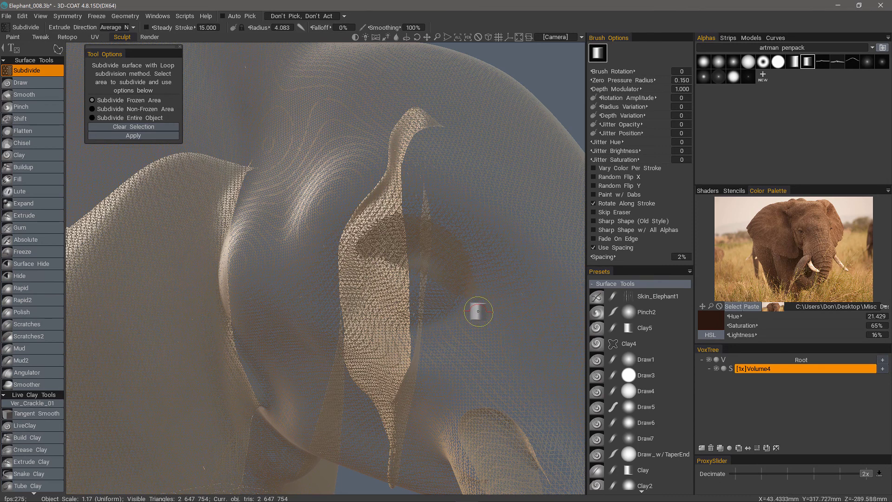
mouse_move(480, 310)
left_mouse_down()
mouse_move(399, 280)
mouse_move(355, 250)
mouse_move(346, 259)
mouse_move(353, 311)
mouse_move(397, 343)
mouse_move(426, 342)
mouse_move(480, 312)
left_mouse_up()
key("Escape")
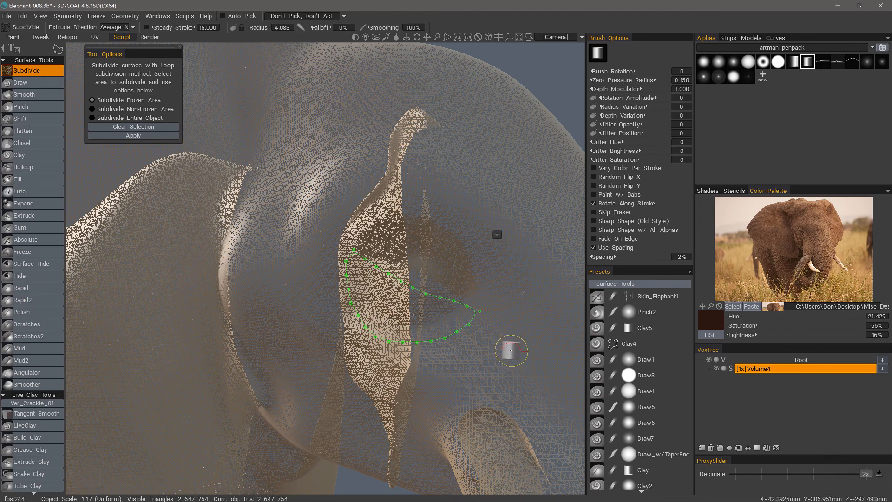
mouse_move(354, 249)
right_mouse_down()
mouse_move(358, 265)
mouse_move(470, 336)
mouse_move(349, 245)
mouse_move(455, 341)
right_mouse_up()
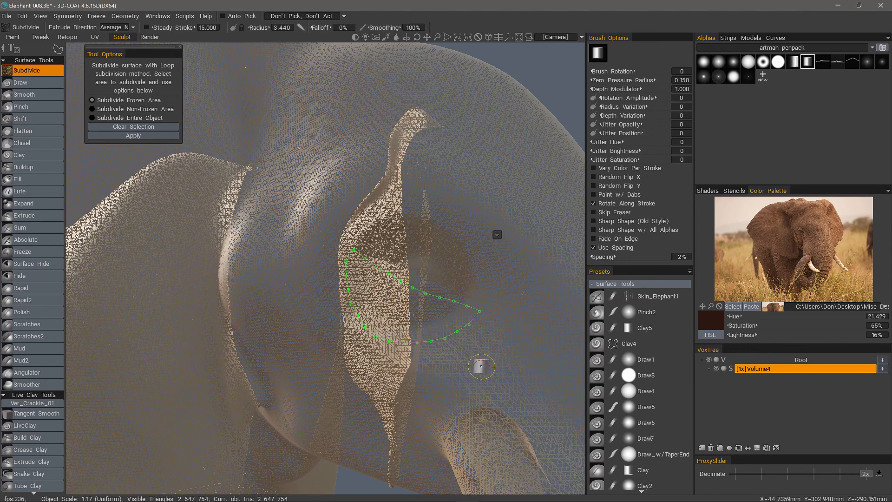
key("Return")
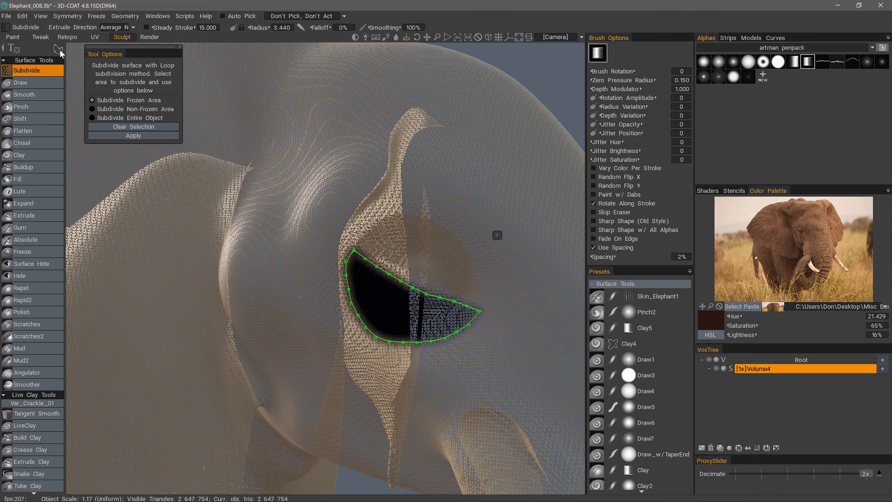
mouse_move(58, 48)
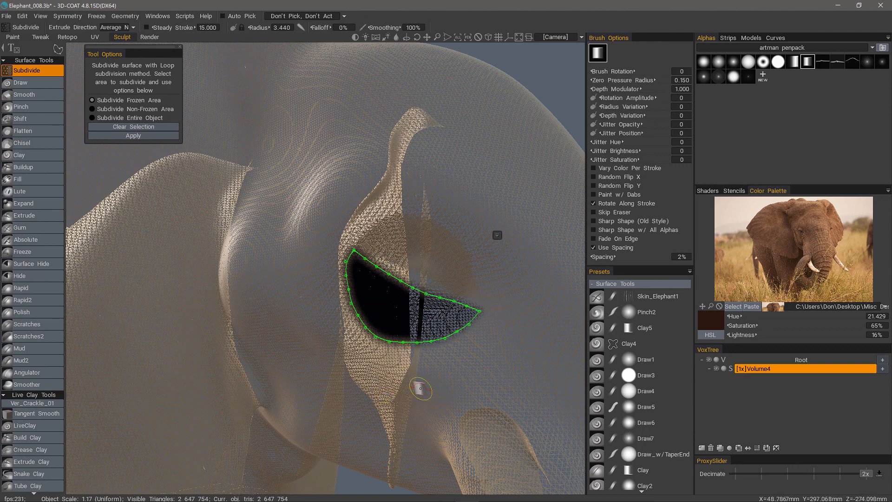
key("ctrl+z")
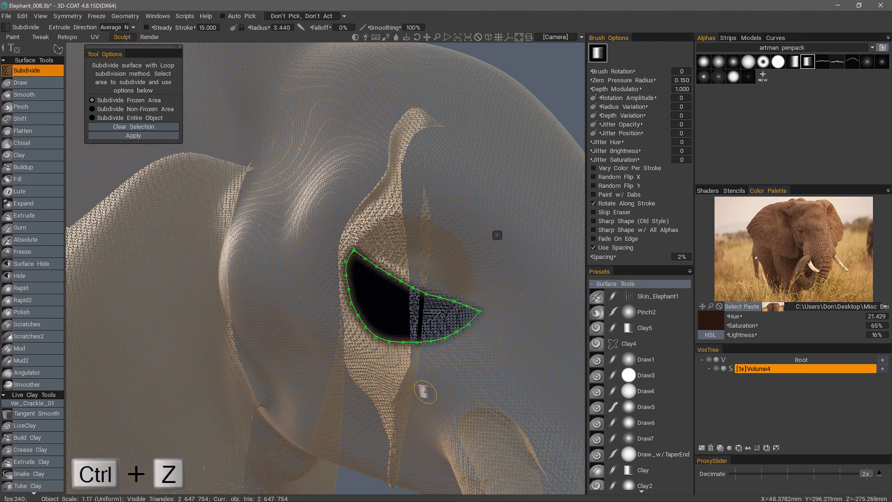
key("ctrl+d")
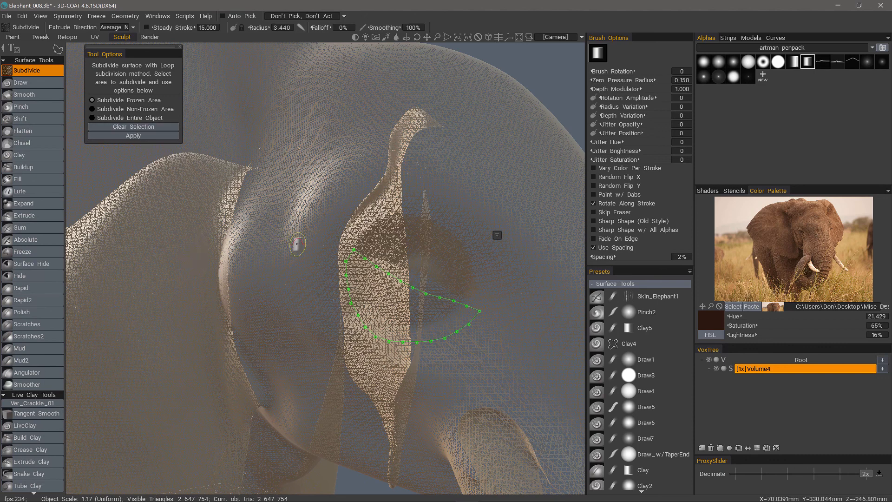
Freeze the crescent-shaped area enclosed by the spline below the eye
key("e")
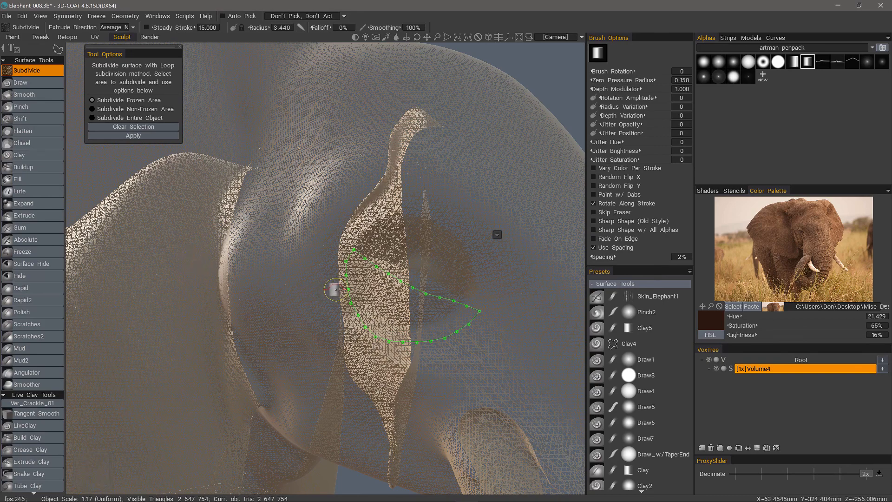
key("Return")
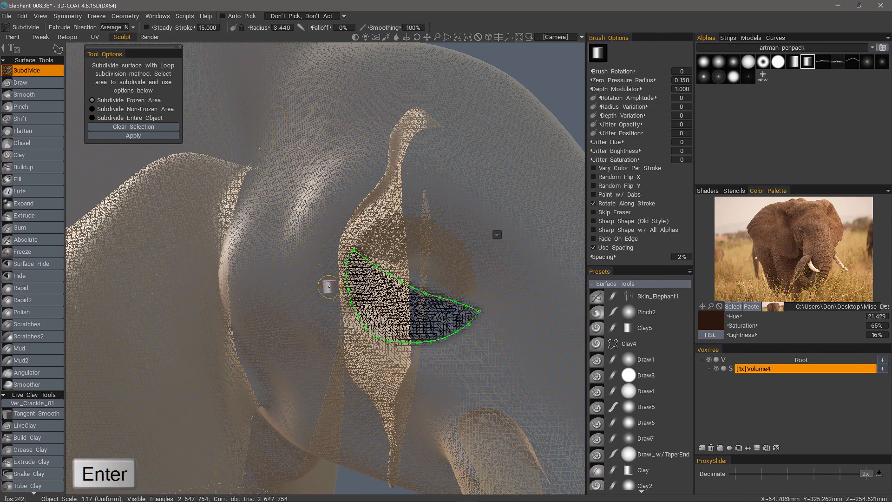
scroll(307, 273, "down", 8)
left_click_drag(548, 325, 529, 335)
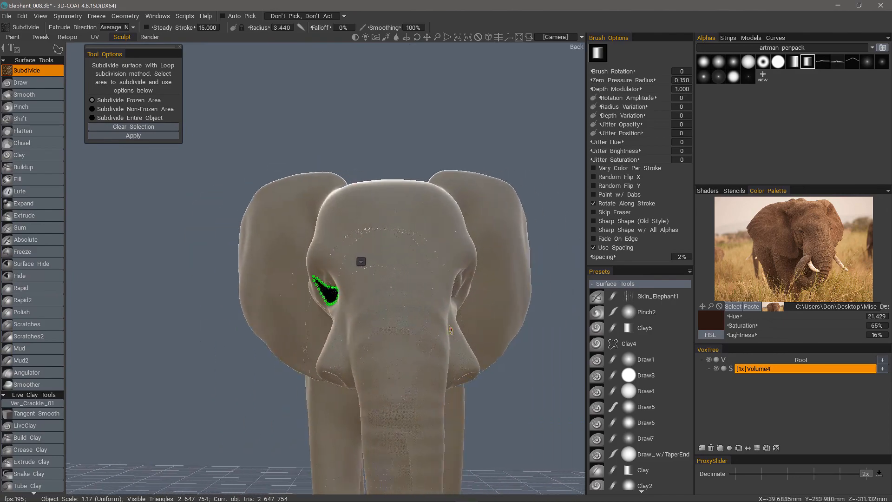
left_click_drag(322, 271, 381, 273)
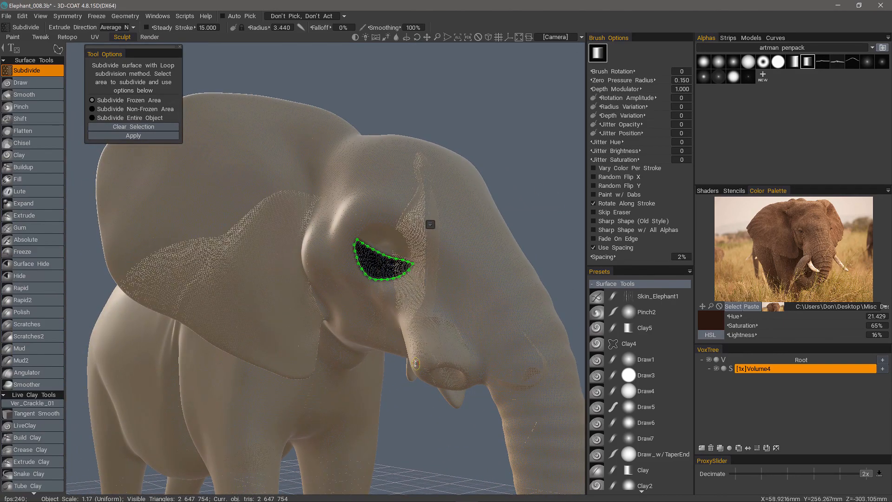
Subdivide only the frozen area below the eye
scroll(415, 363, "up", 5)
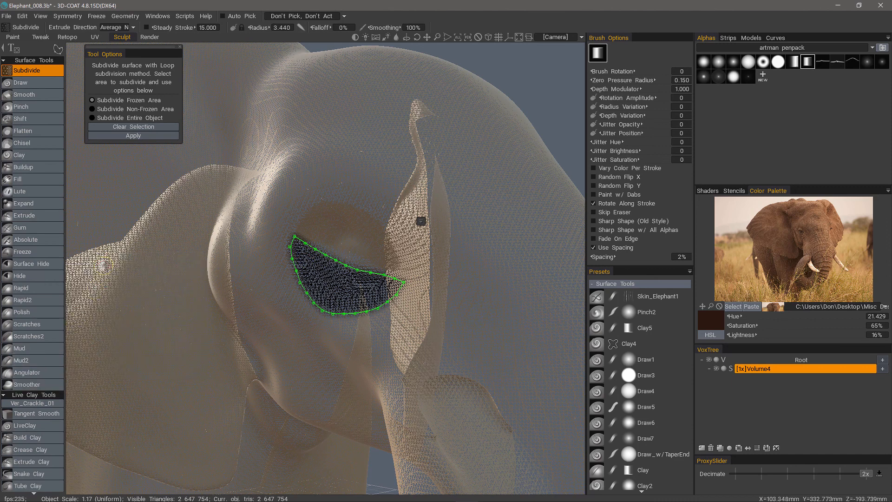
left_click_drag(412, 221, 406, 236, "alt")
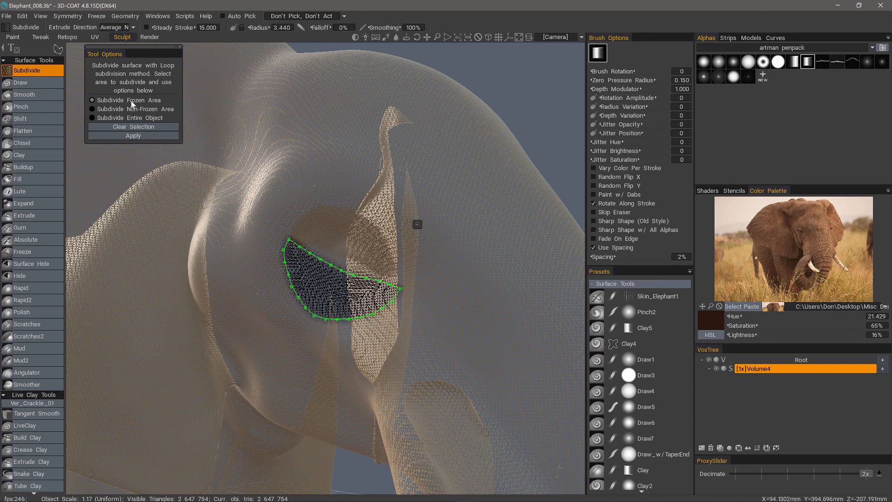
left_click(143, 137)
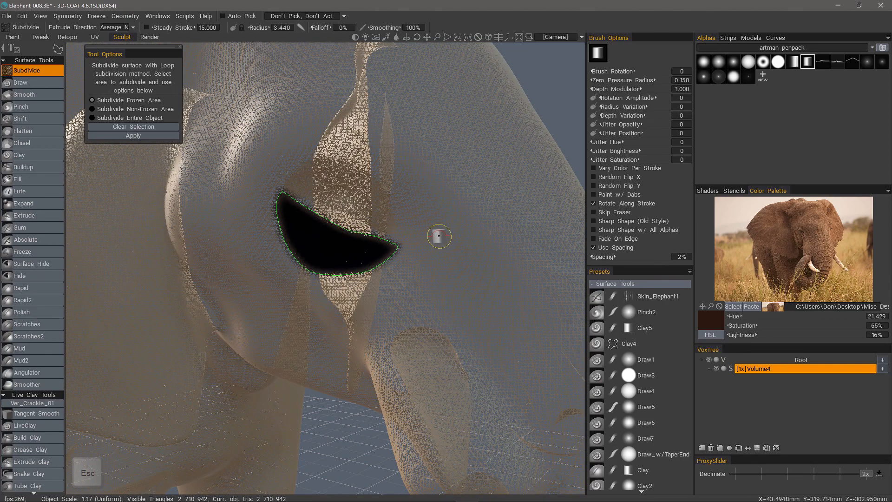
Clear the spline outline, switch to the Freeze tool and turn off the wireframe display
left_click_drag(458, 215, 78, 241, "alt")
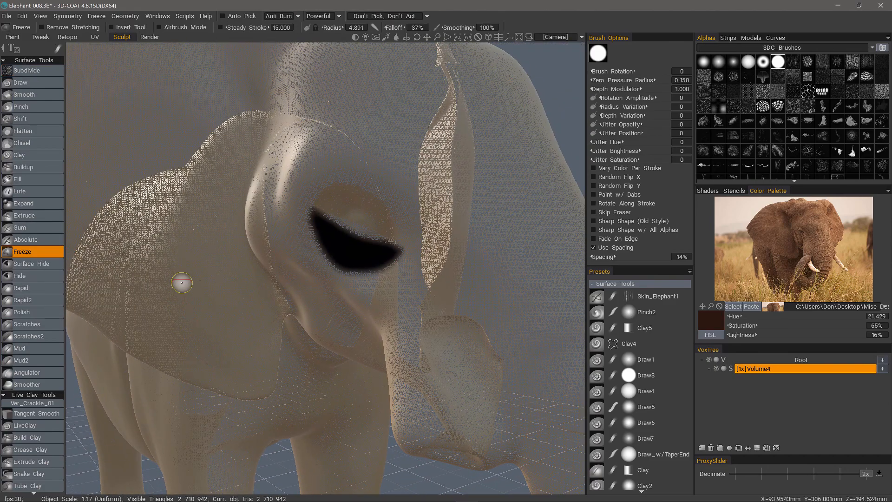
left_click_drag(198, 266, 316, 264, "alt")
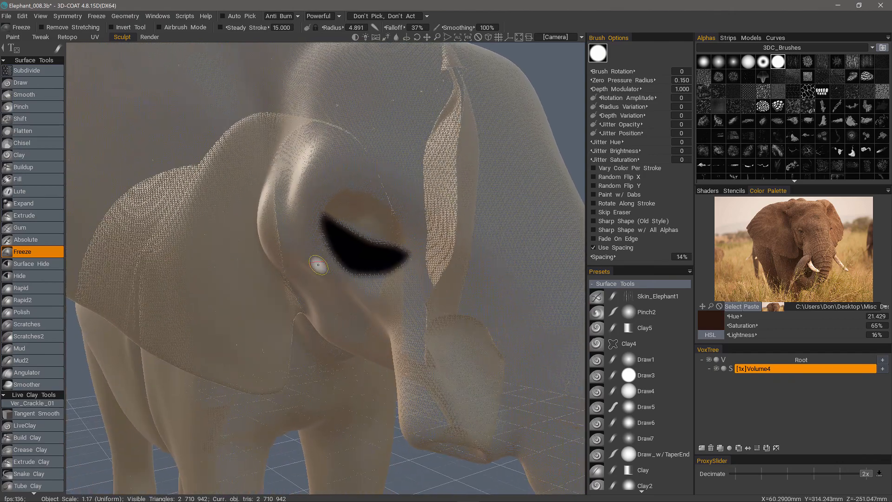
key("4")
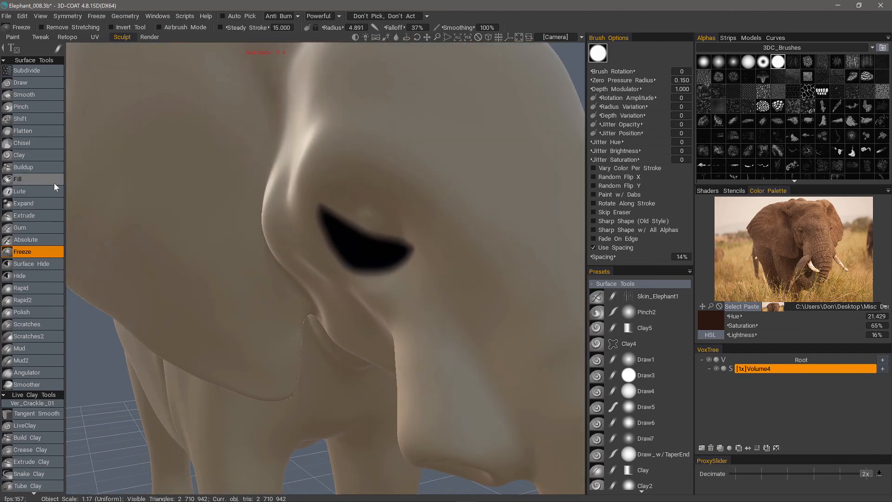
Build up the upper eyelid along the frozen edge with the Clay brush at 21% falloff and 8% depth
left_click(47, 157)
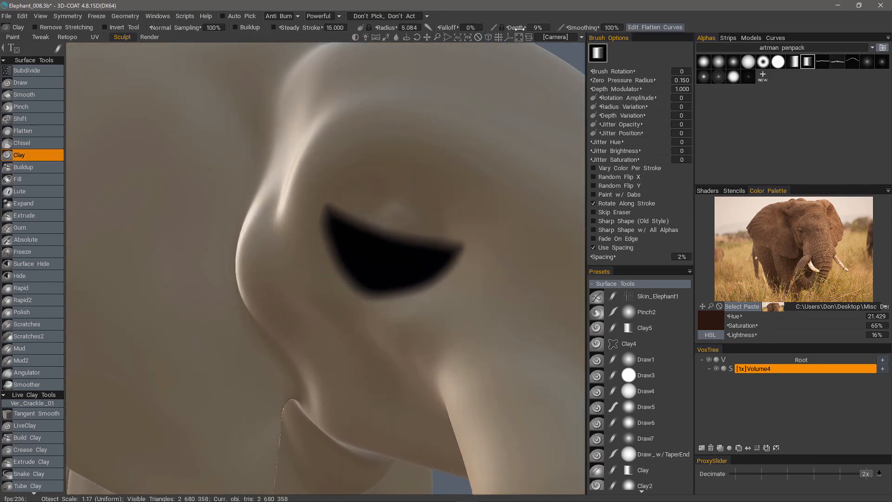
left_click_drag(517, 28, 478, 36)
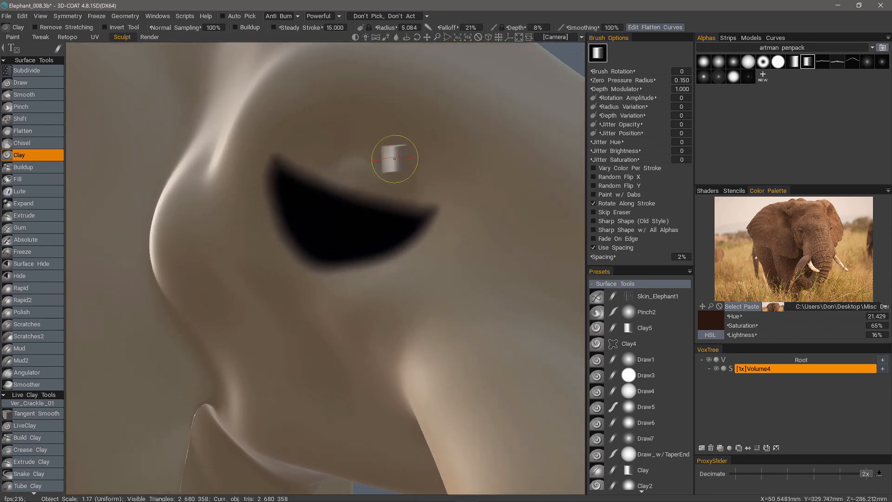
mouse_move(299, 146)
left_mouse_down()
mouse_move(421, 185)
mouse_move(305, 161)
left_mouse_up()
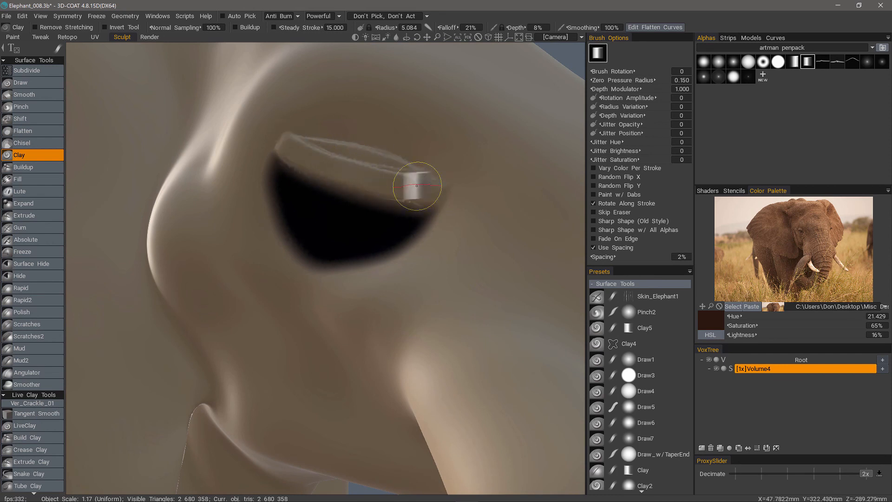
mouse_move(416, 186)
left_mouse_down()
mouse_move(302, 143)
mouse_move(408, 155)
mouse_move(370, 155)
mouse_move(347, 177)
mouse_move(378, 190)
mouse_move(287, 139)
mouse_move(398, 177)
left_mouse_up()
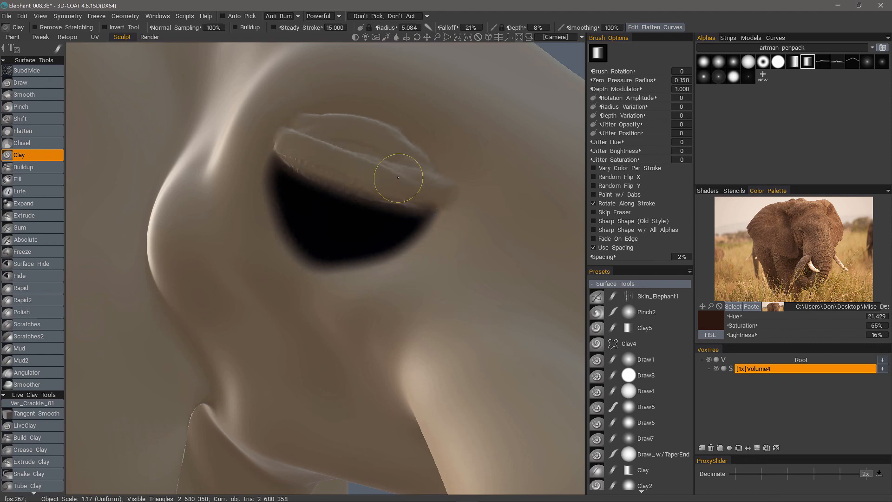
mouse_move(261, 130)
right_mouse_down()
mouse_move(454, 185)
mouse_move(442, 159)
right_mouse_up()
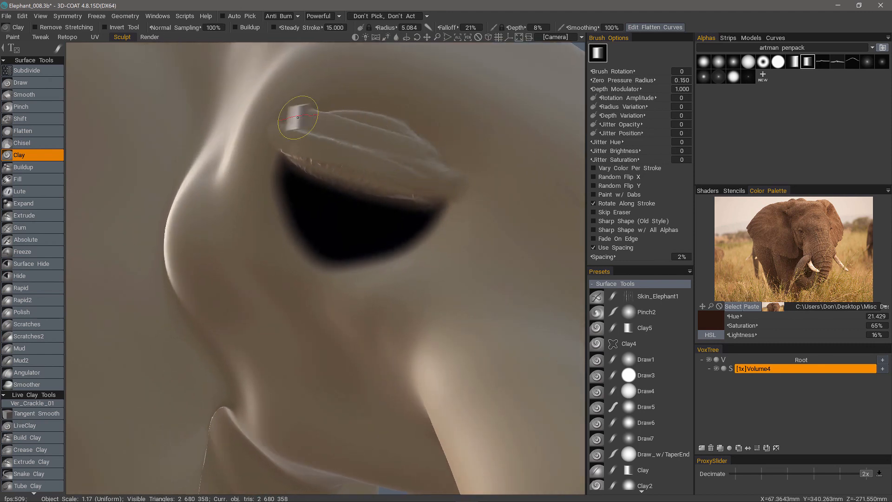
Smooth the built-up clay on the upper eyelid and clear the frozen area
right_click_drag(334, 112, 242, 223, "alt")
left_click_drag(243, 223, 338, 232, "alt")
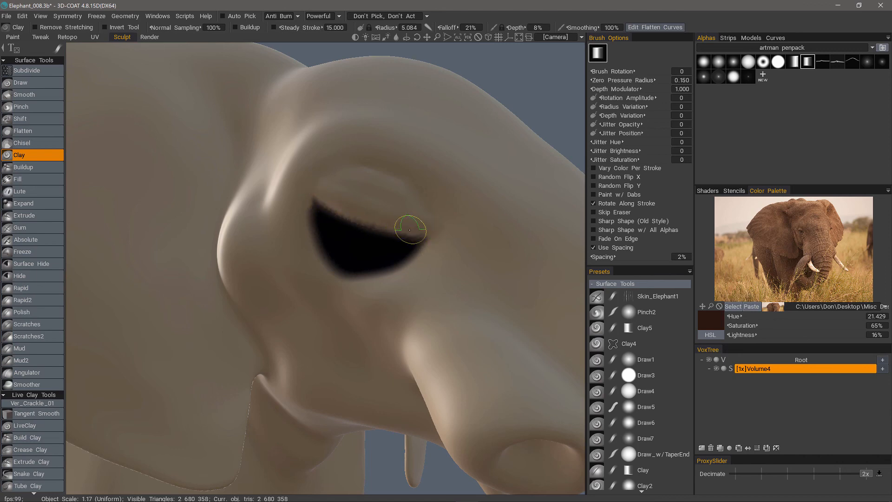
right_click_drag(447, 254, 303, 236)
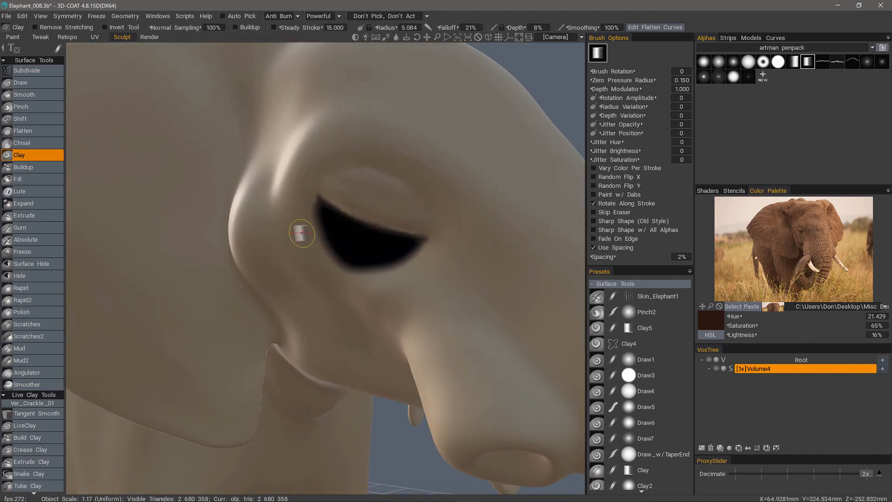
key("ctrl+d")
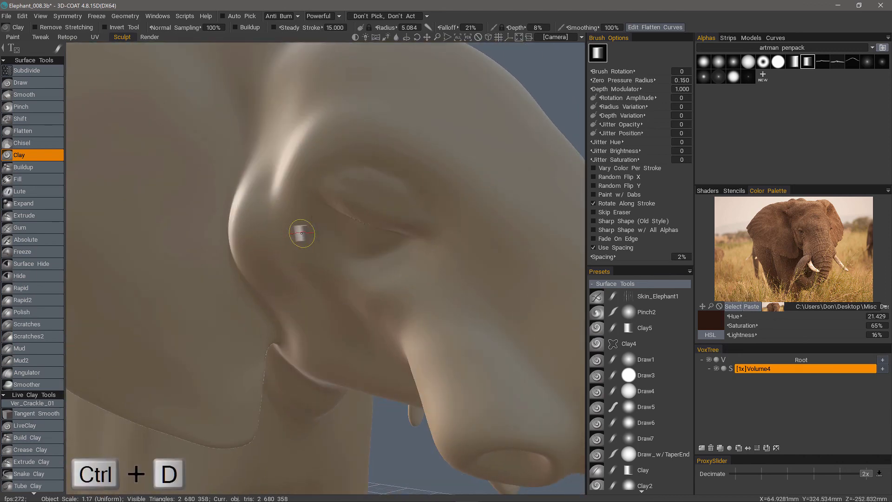
Sharpen the crease along the lower edge of the upper eyelid with the Pinch tool
mouse_move(302, 233)
left_mouse_down("alt")
mouse_move(265, 232)
mouse_move(376, 324)
mouse_move(442, 239)
mouse_move(379, 235)
left_mouse_up("alt")
scroll(388, 312, "up", 4)
key("4")
key("4")
right_click_drag(380, 234, 266, 27, "alt")
mouse_move(351, 158)
left_mouse_down("alt")
mouse_move(392, 218)
mouse_move(401, 212)
left_mouse_up("alt")
scroll(400, 213, "down", 3)
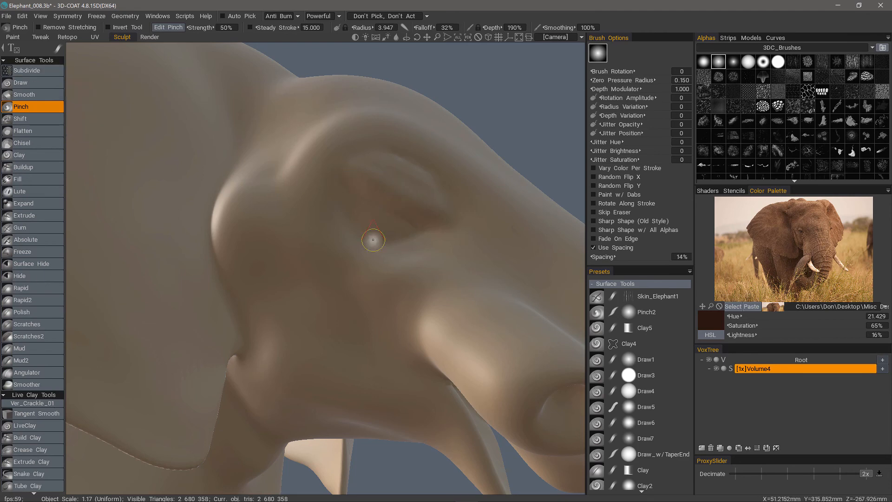
left_click_drag(395, 207, 408, 148, "alt")
right_click_drag(375, 142, 344, 153, "alt")
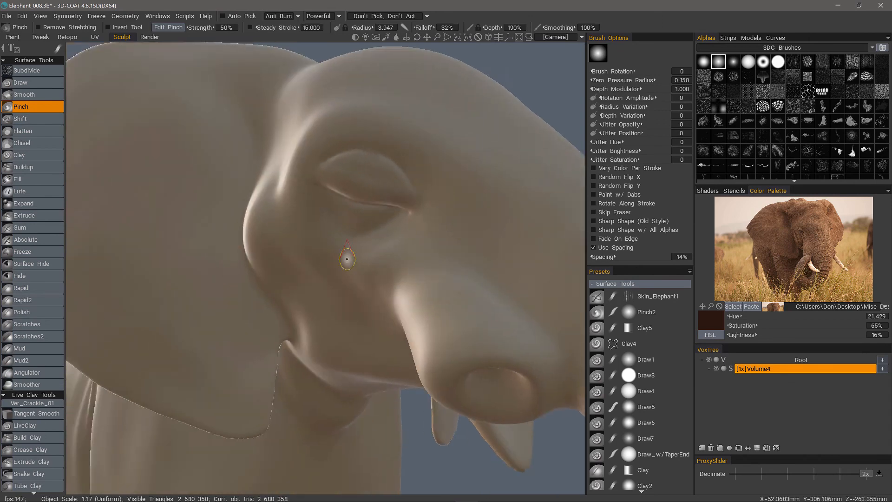
left_click_drag(344, 154, 364, 205, "alt")
left_click_drag(420, 292, 333, 286, "alt")
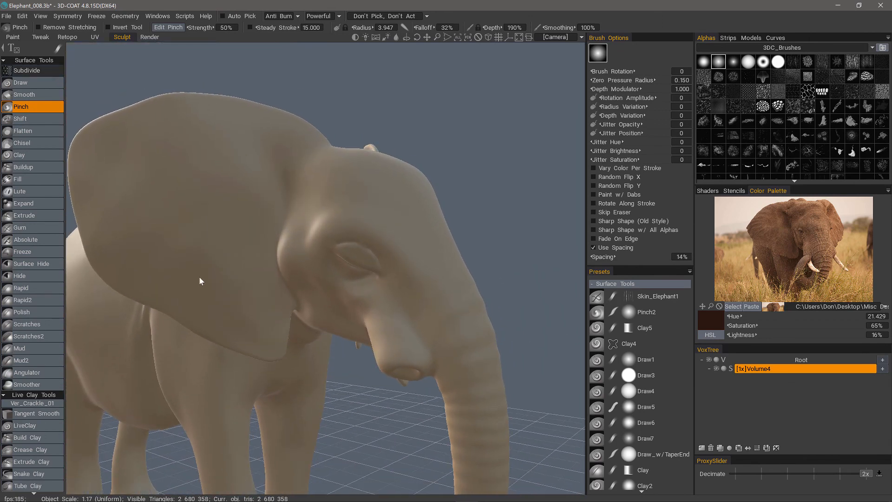